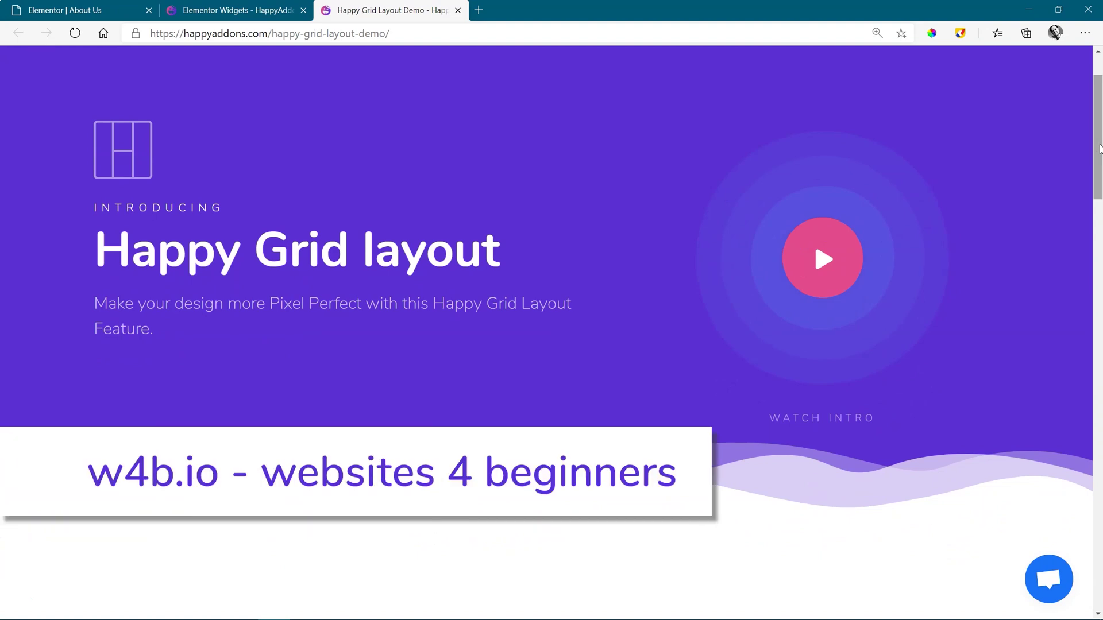
Scroll down through the Happy Grid Layout demo page on happyaddons.com
drag(1099, 148, 1100, 248)
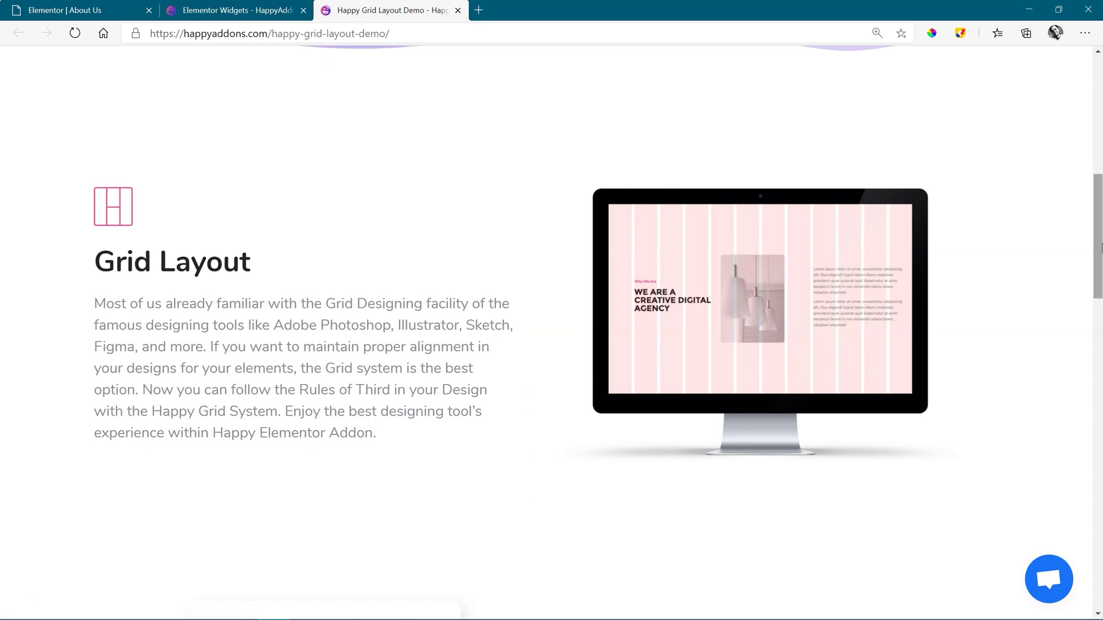
drag(1101, 249, 1100, 343)
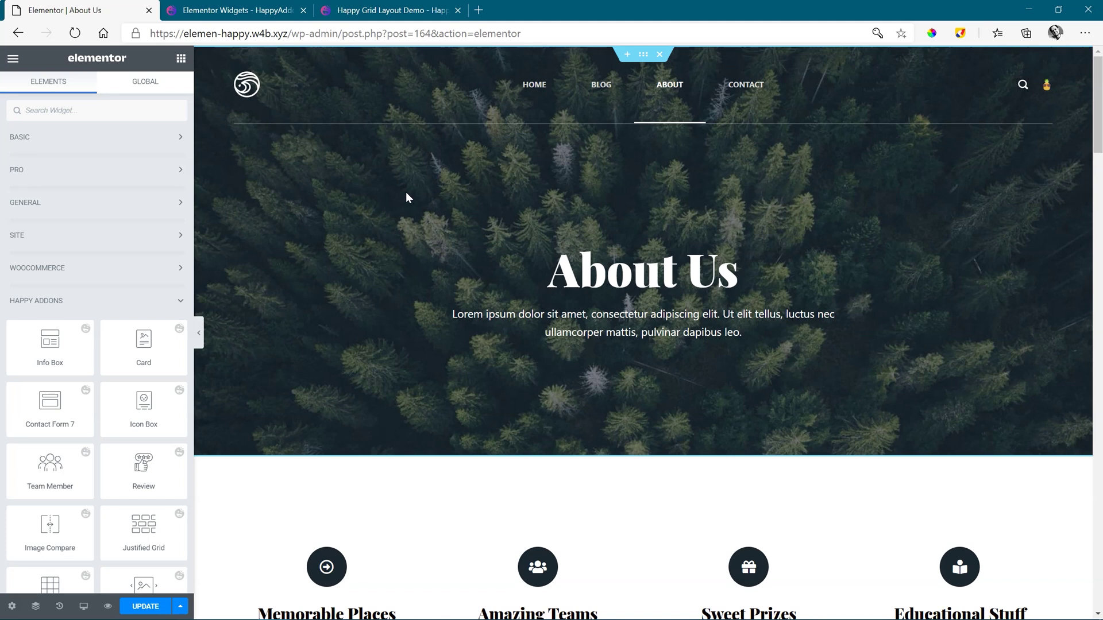
Open the About Us Page Settings and expand the Grid Layer section
click(408, 195)
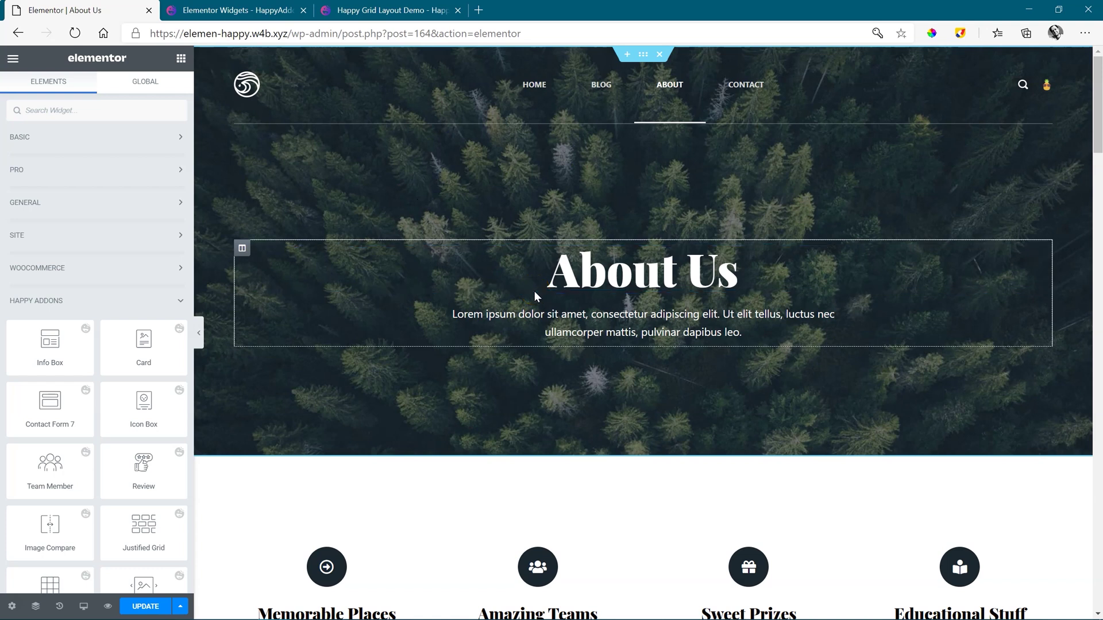
drag(457, 500, 378, 499)
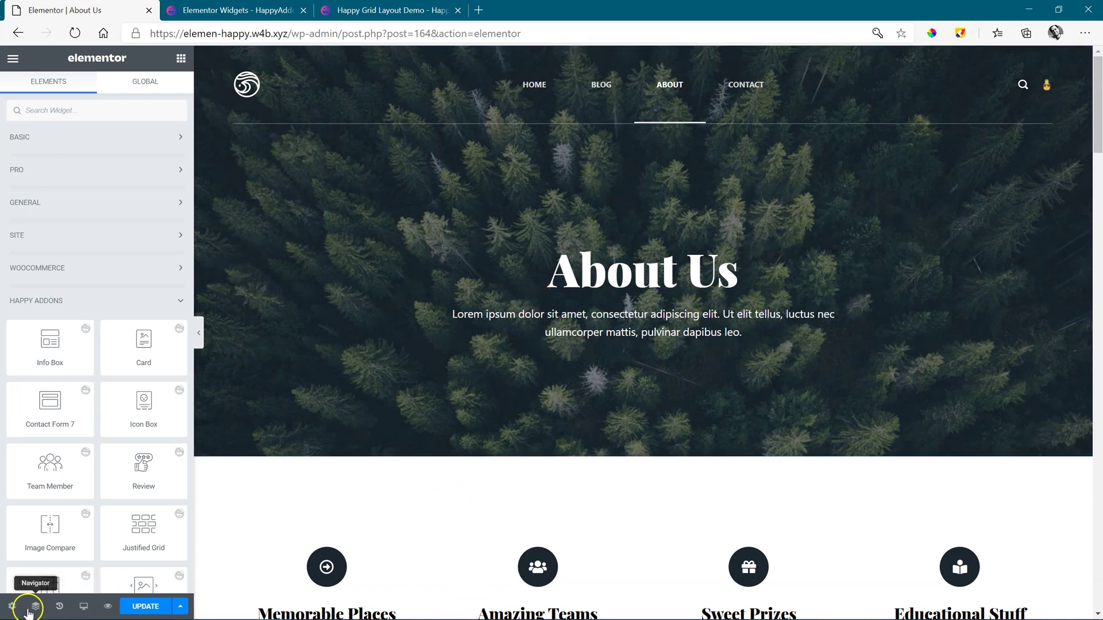
click(8, 612)
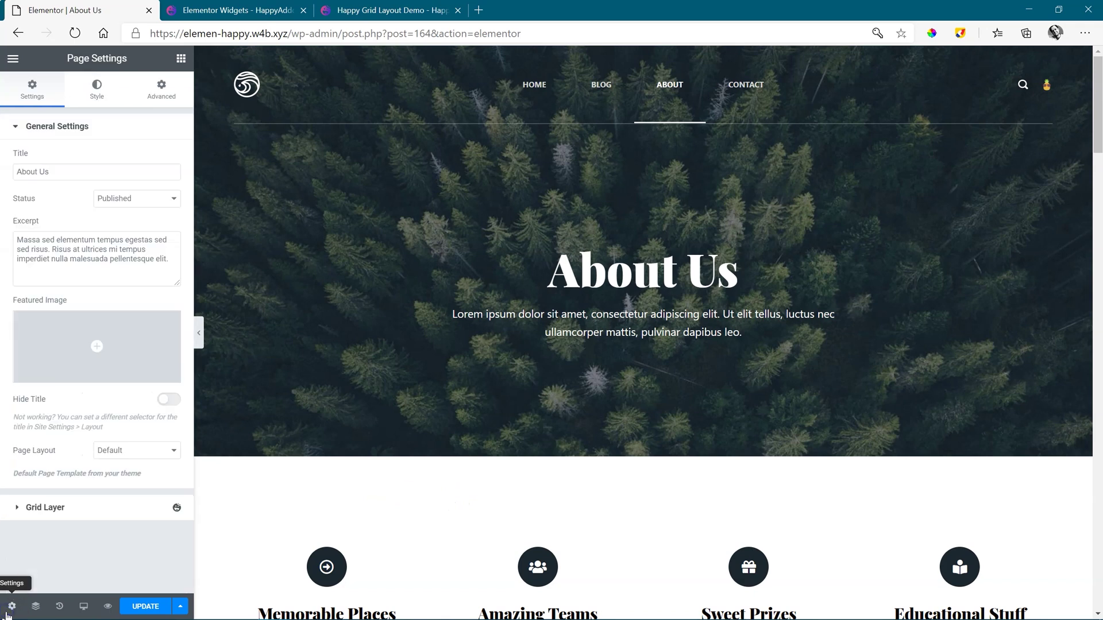
click(73, 373)
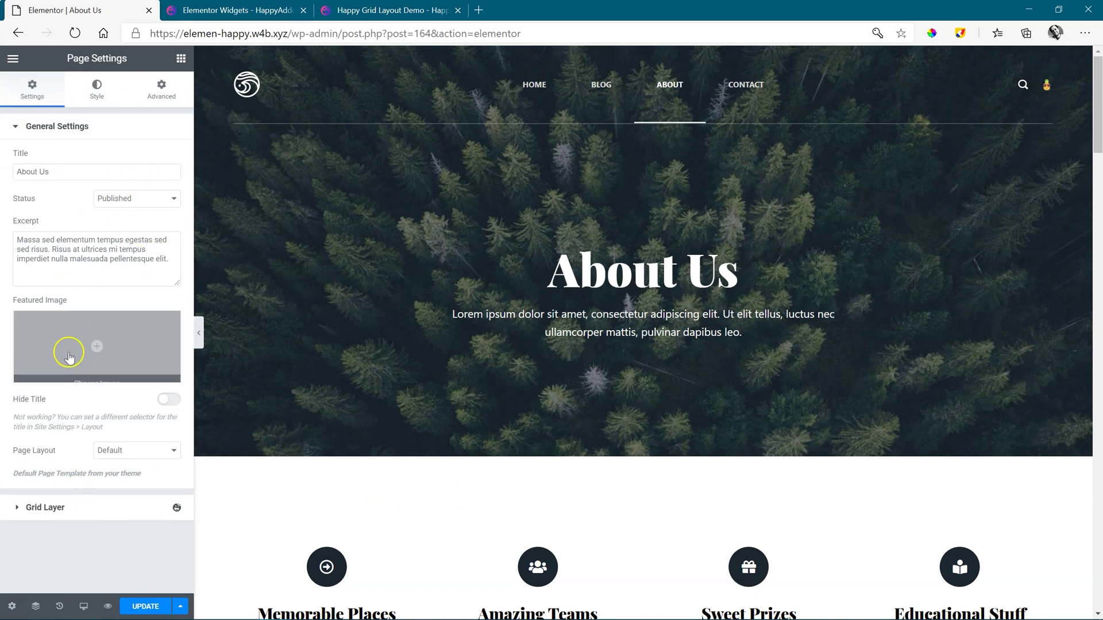
click(35, 508)
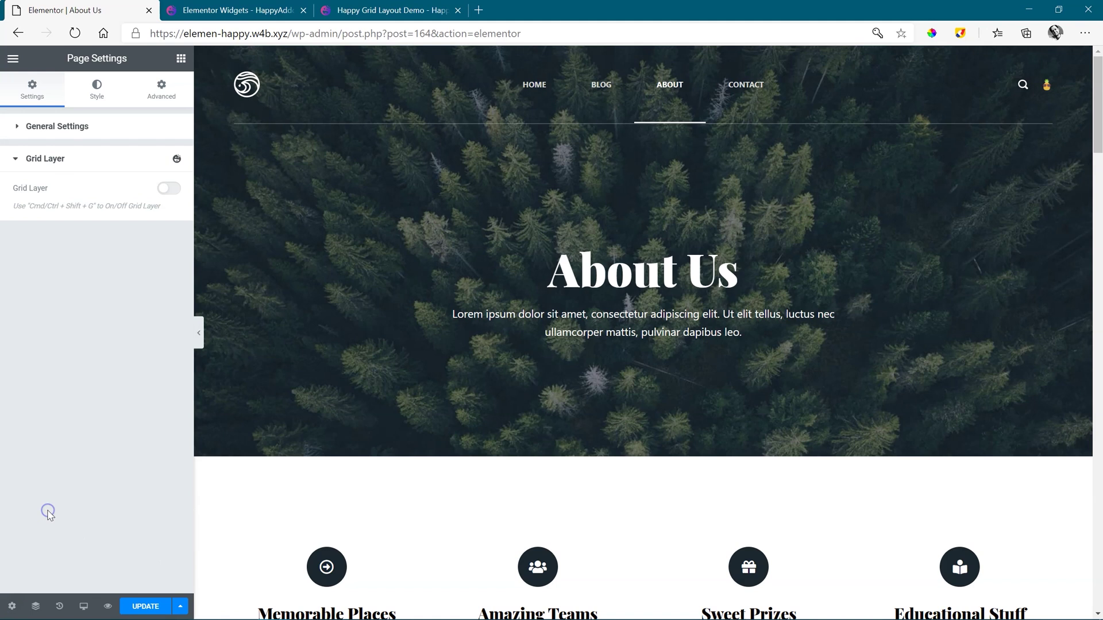
Switch the Grid Layer toggle on and lower Grid Number from 12 to 2 columns
click(166, 191)
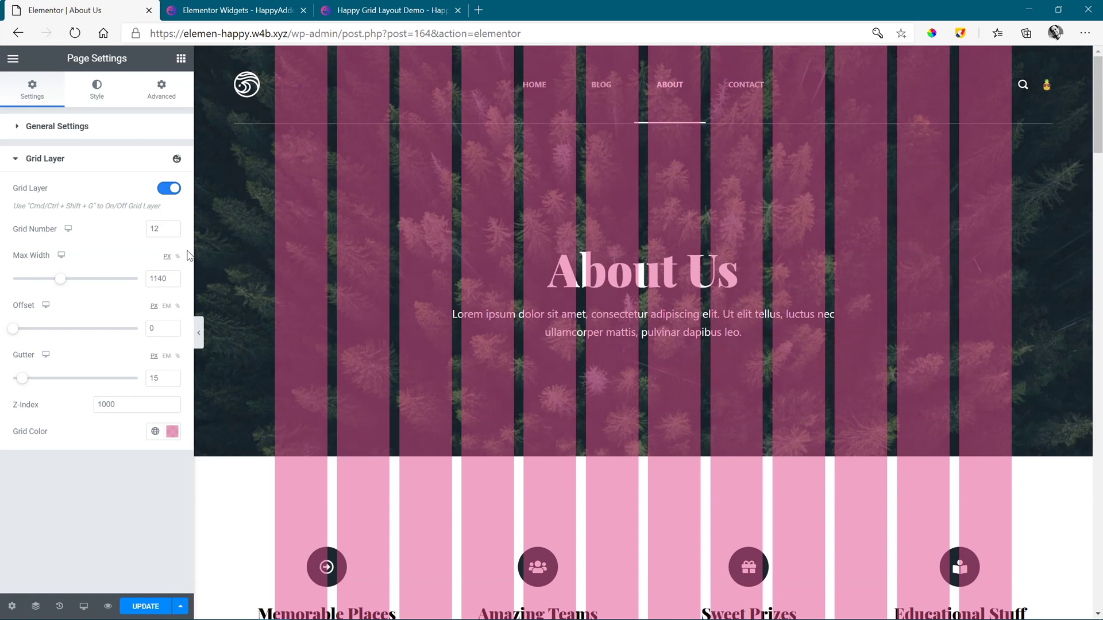
click(180, 235)
click(172, 232)
click(172, 232)
click(173, 232)
click(173, 232)
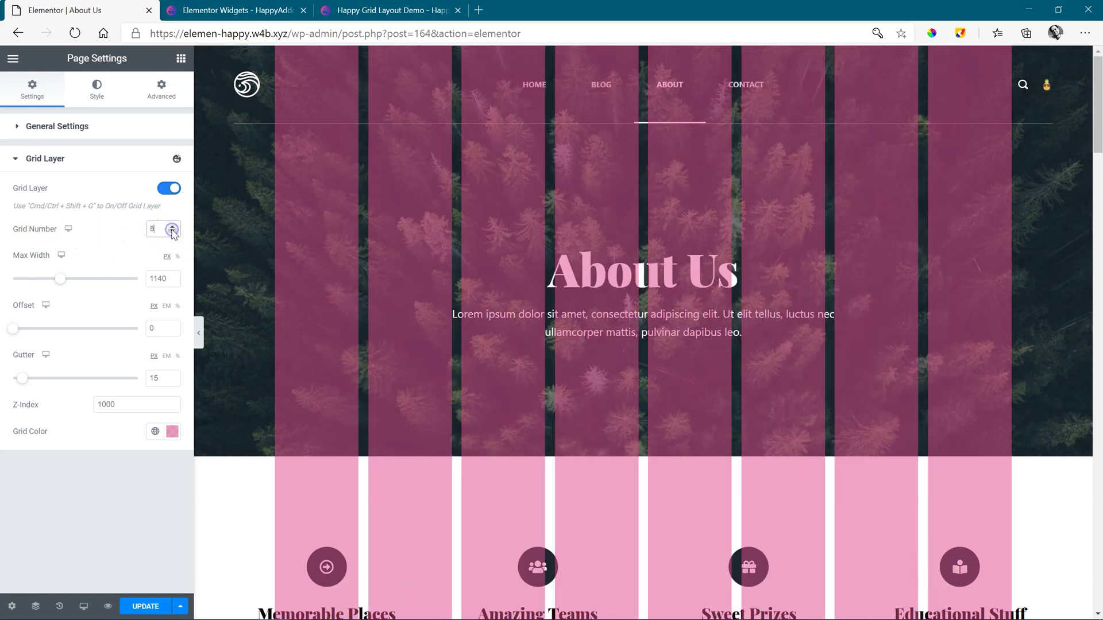
click(172, 232)
click(172, 232)
click(172, 232)
click(172, 232)
click(173, 232)
click(172, 232)
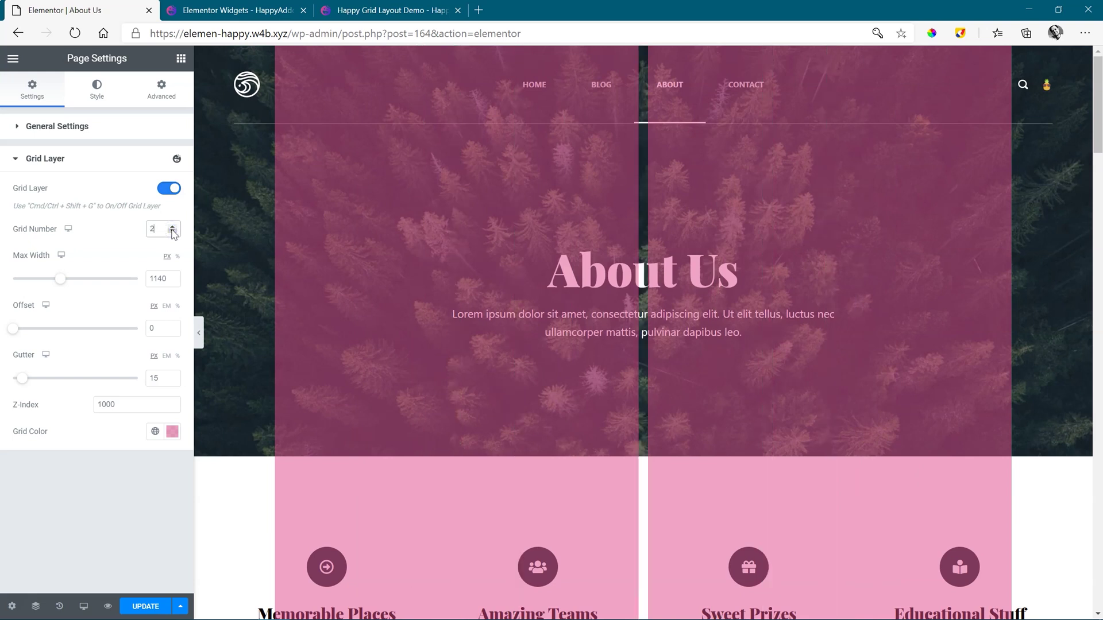
scroll(480, 247, down, 8)
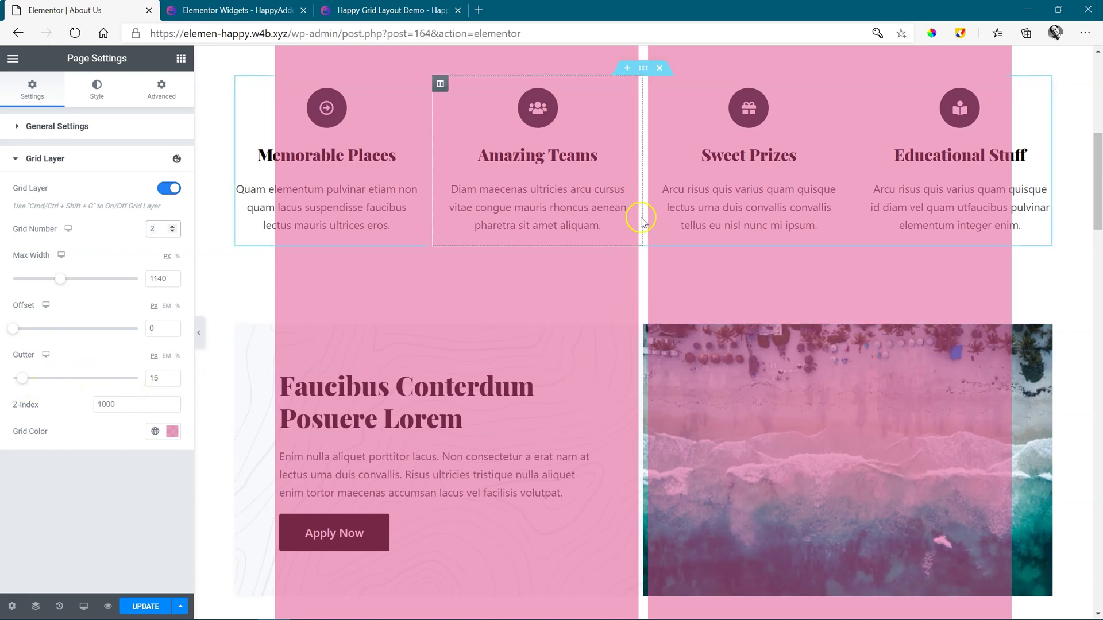
click(172, 432)
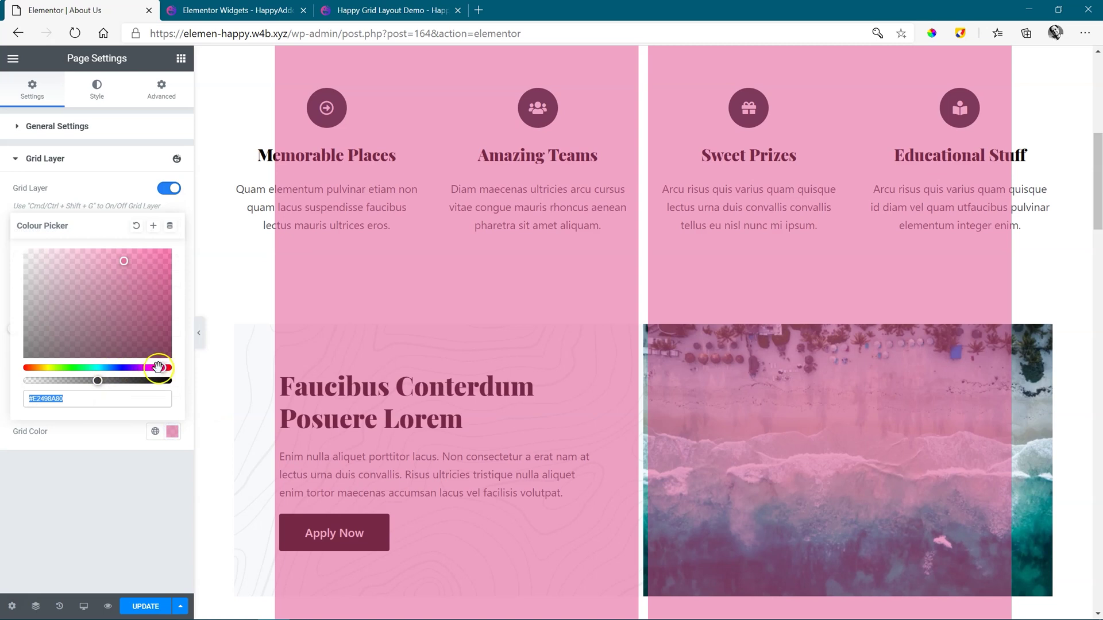
mouse_move(161, 368)
mouse_down()
mouse_move(24, 375)
mouse_move(156, 369)
mouse_up()
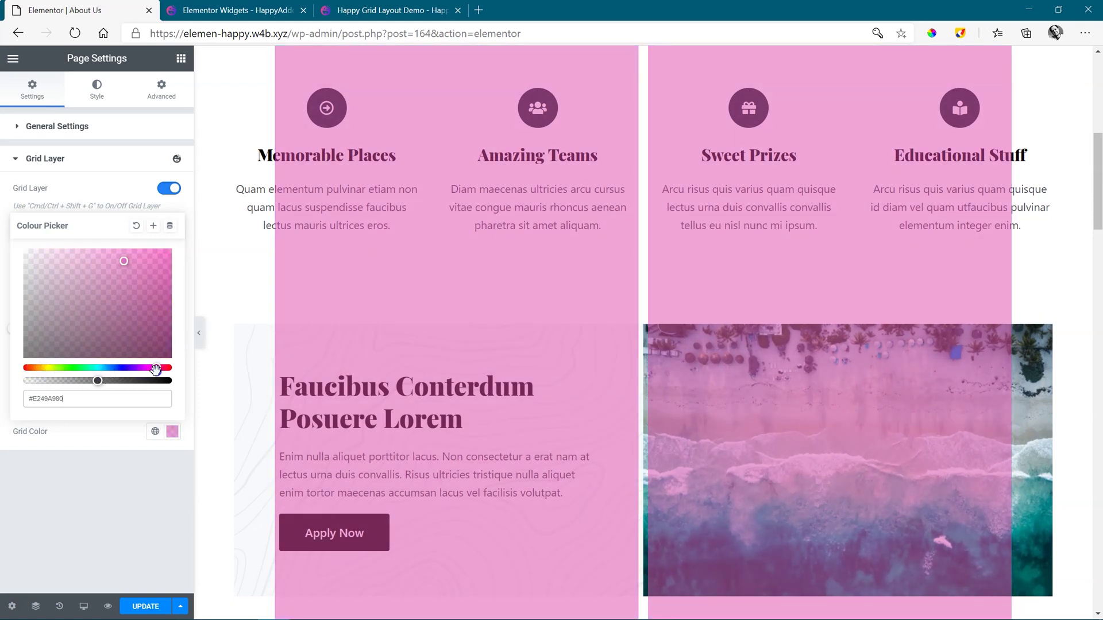
click(185, 390)
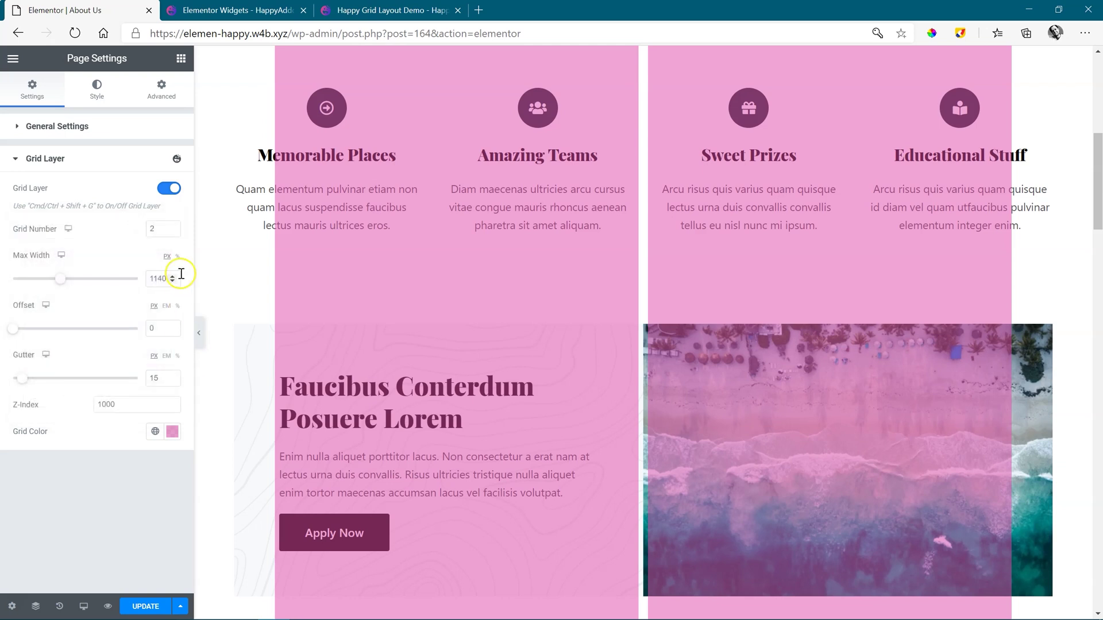
Raise the desktop Grid Number from 2 back up to 12 columns
click(172, 227)
click(172, 227)
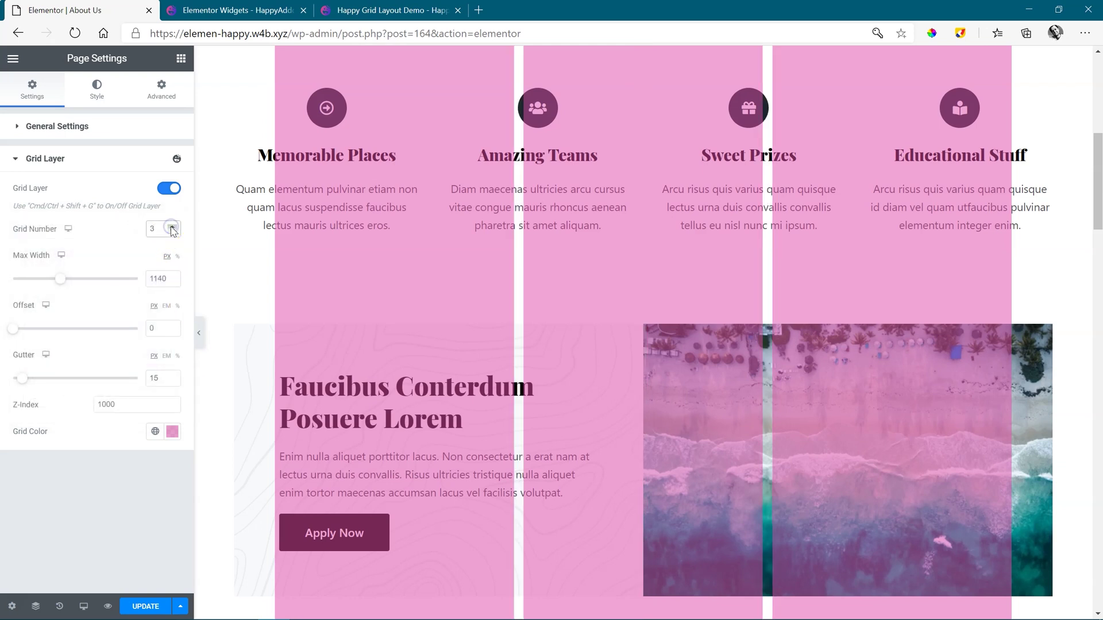
click(172, 227)
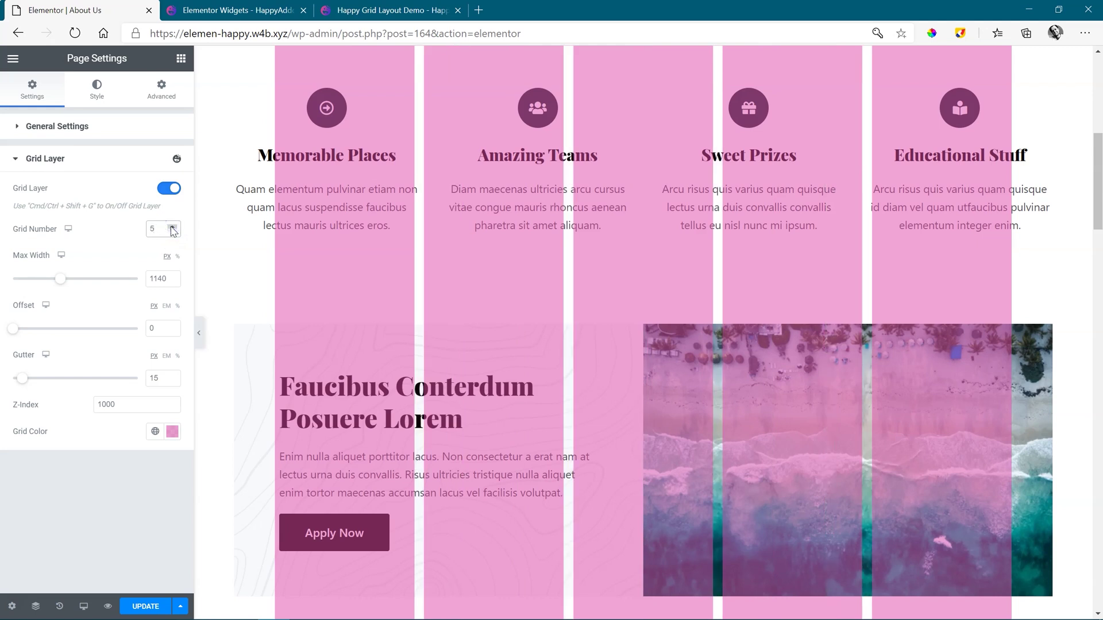
click(172, 227)
click(171, 227)
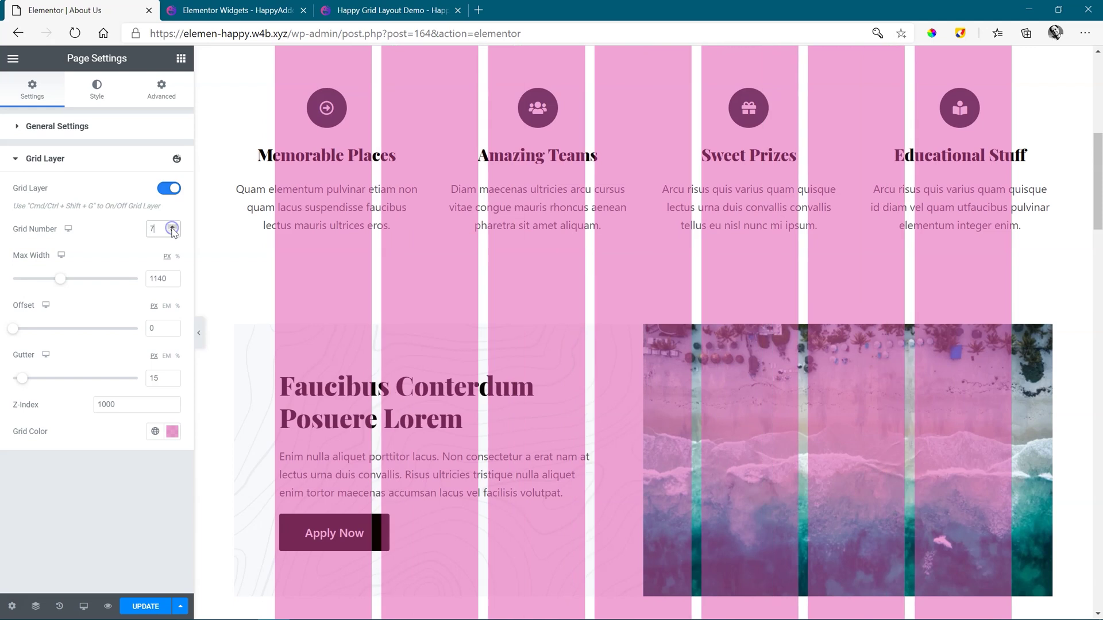
click(172, 227)
click(172, 227)
click(172, 227)
click(172, 227)
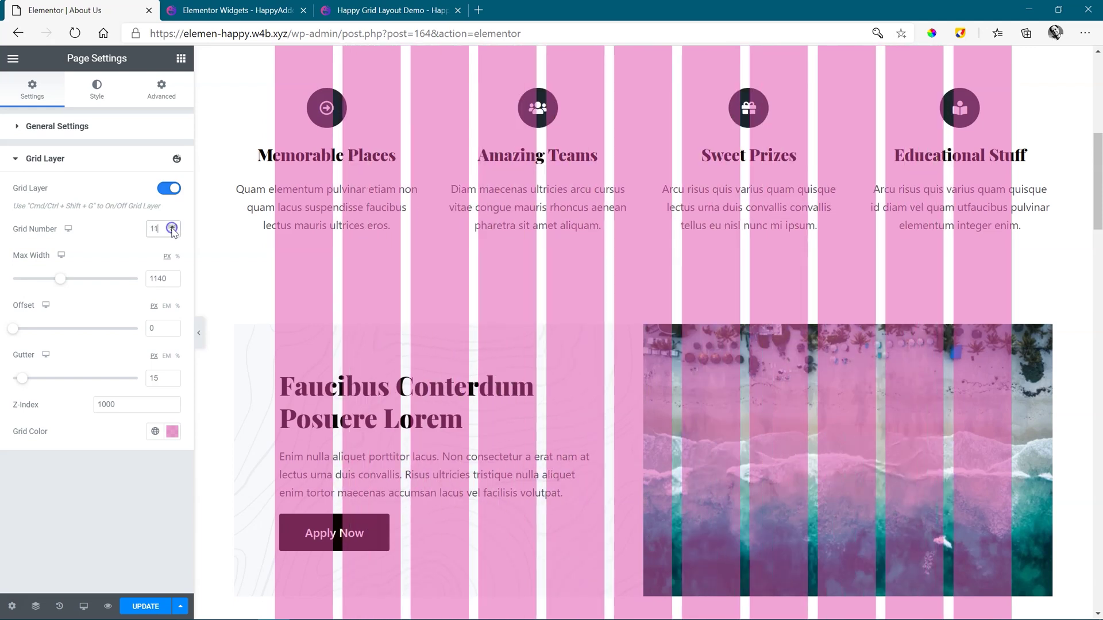
click(172, 227)
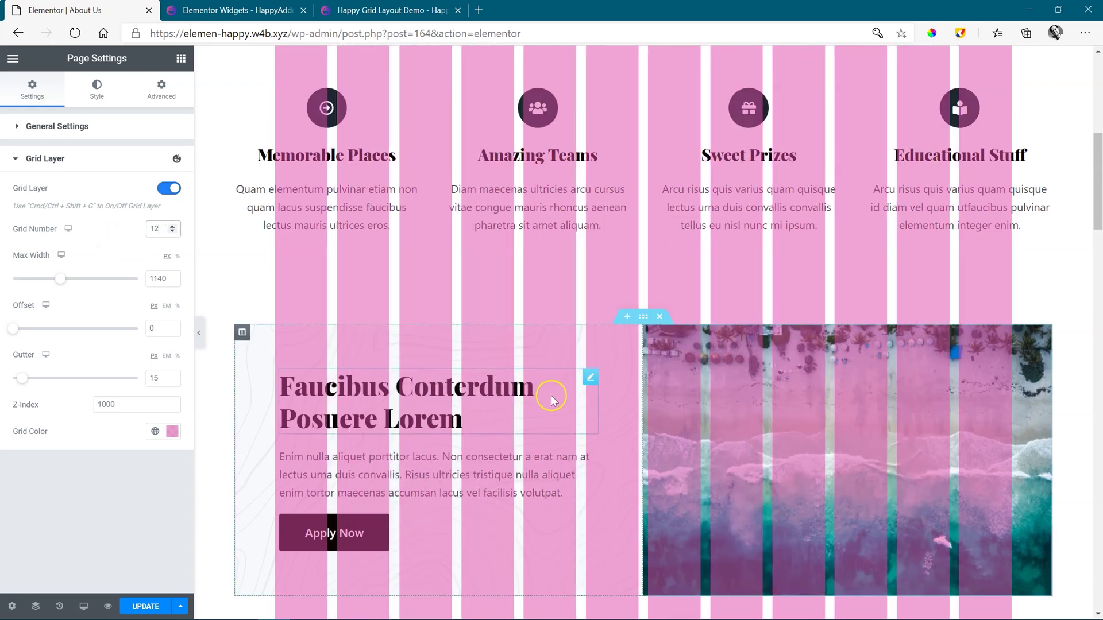
scroll(552, 395, up, 8)
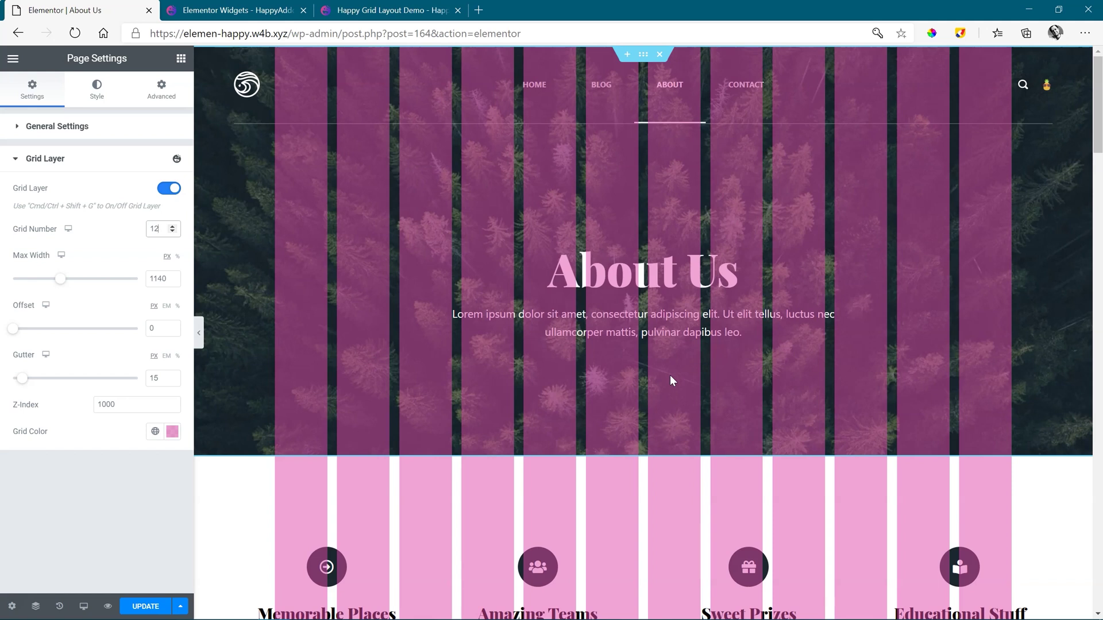
scroll(672, 380, down, 15)
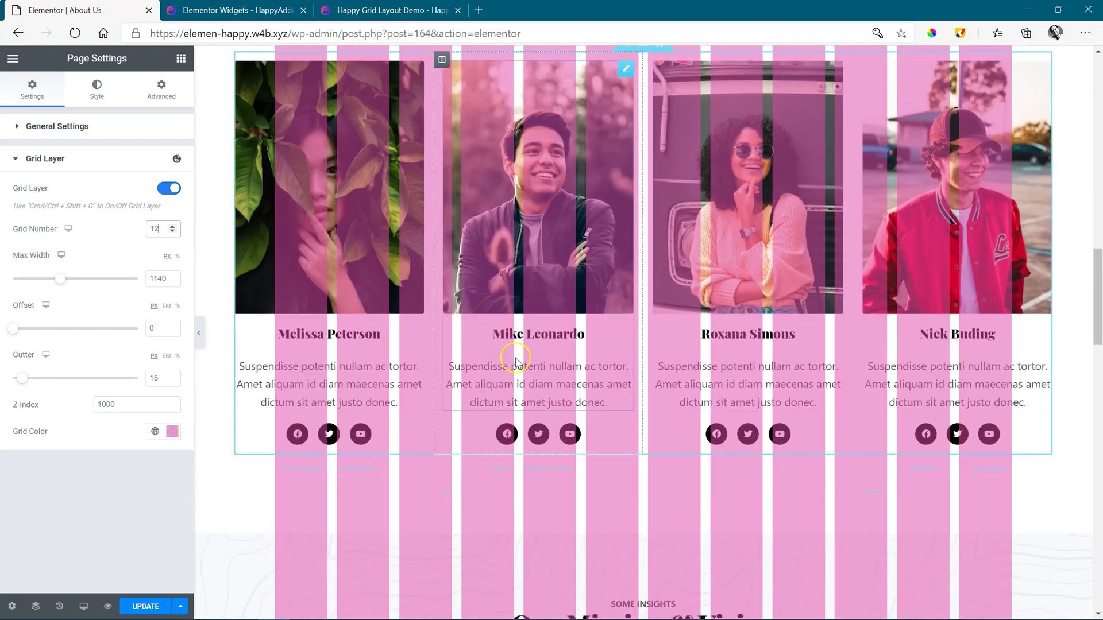
click(198, 334)
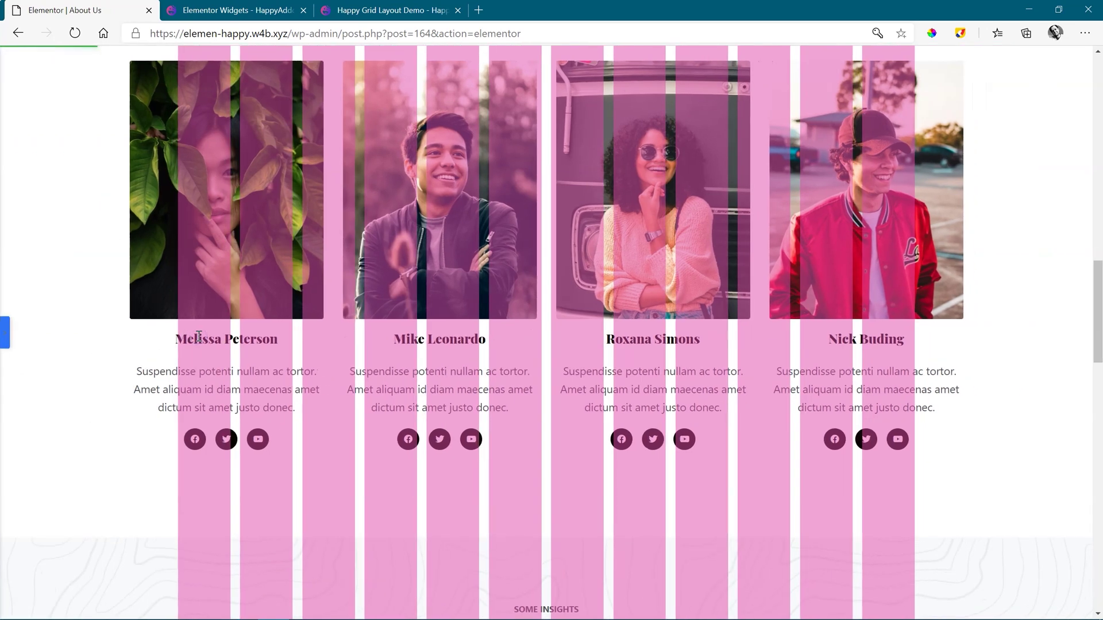
mouse_move(1094, 296)
mouse_down()
mouse_move(1098, 577)
mouse_move(1097, 290)
mouse_up()
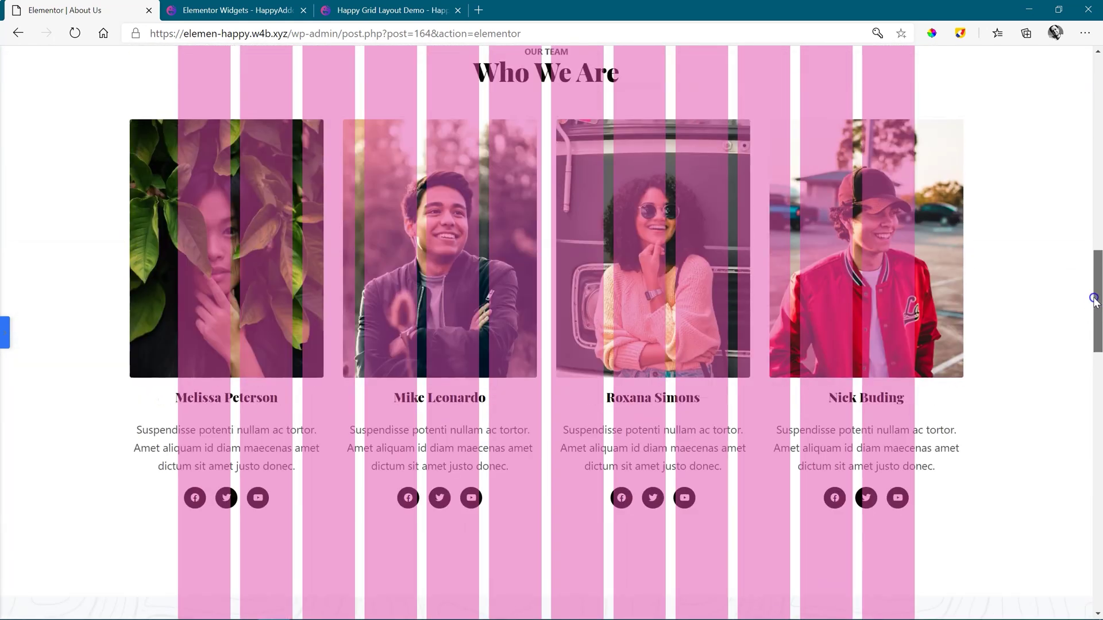
click(5, 336)
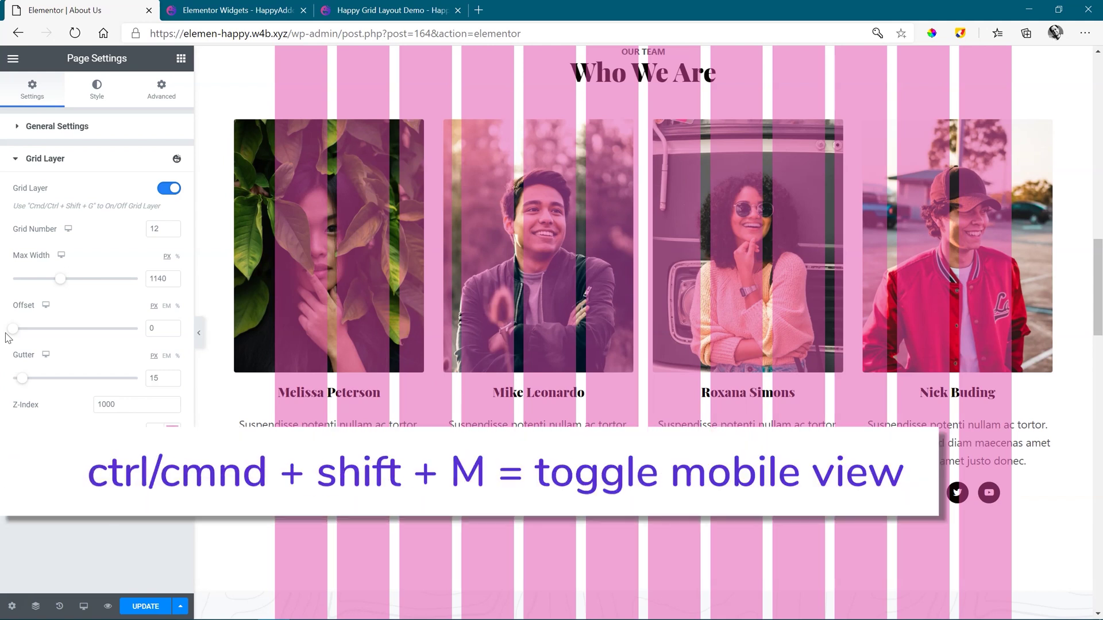
Switch the preview to mobile with Ctrl+Shift+M and set that grid to 2 columns
key(ctrl+shift+m)
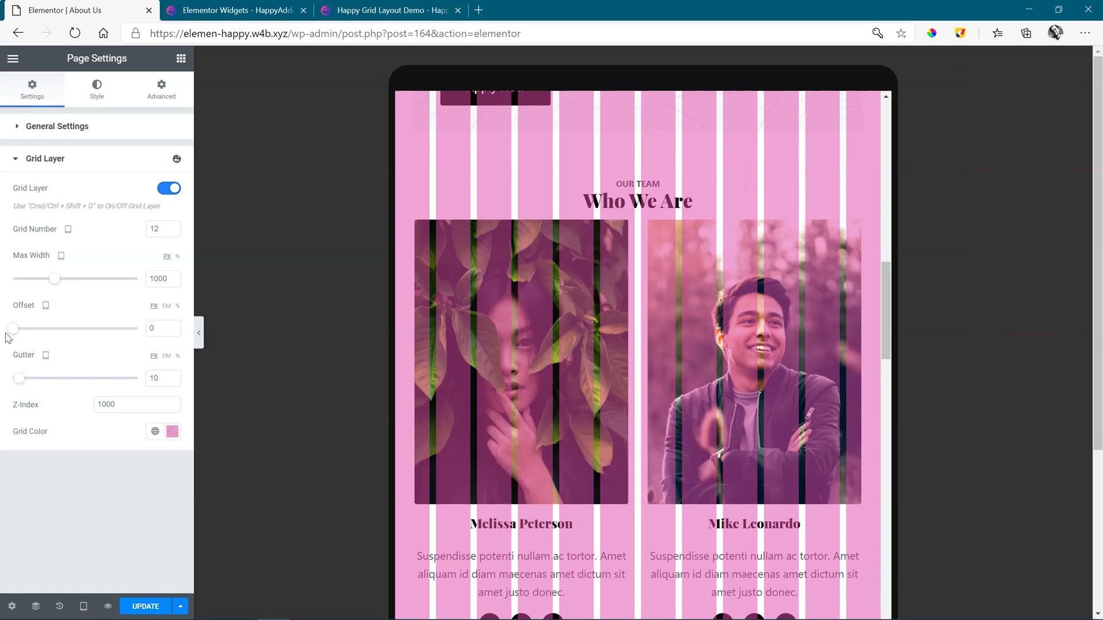
key(ctrl+shift+m)
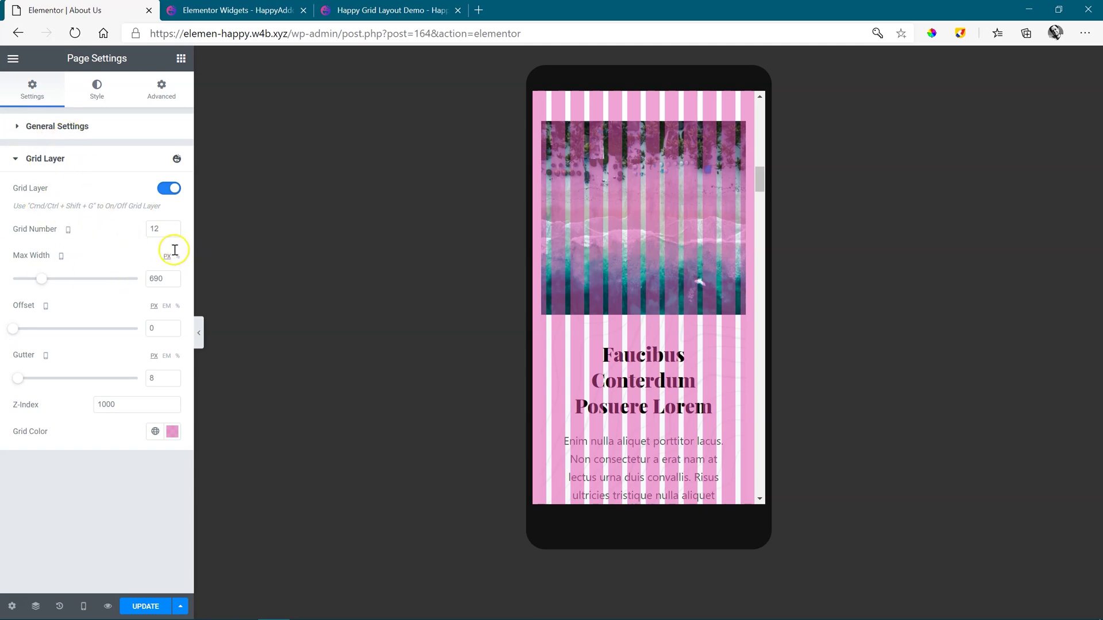
click(174, 232)
click(174, 232)
click(174, 232)
click(174, 232)
click(174, 232)
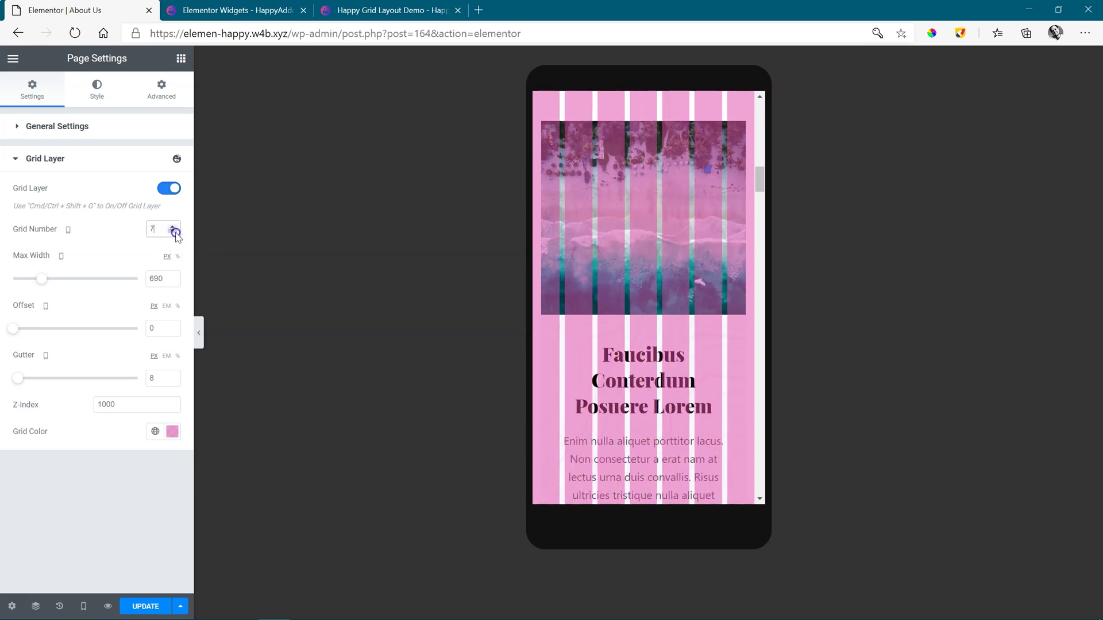
click(174, 232)
click(174, 232)
click(174, 232)
click(176, 236)
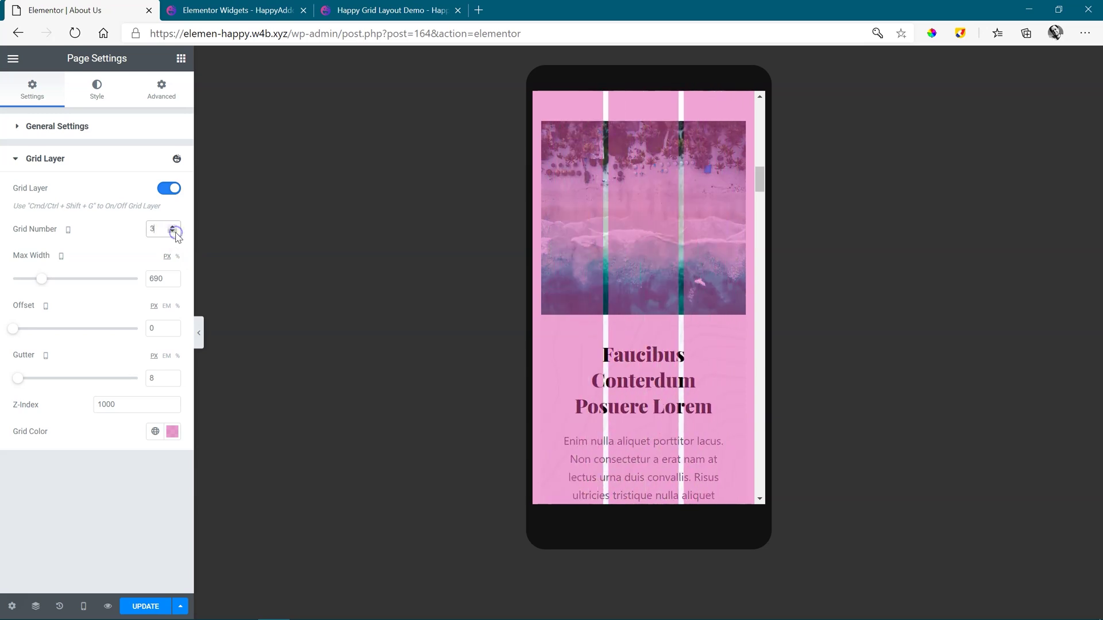
click(175, 236)
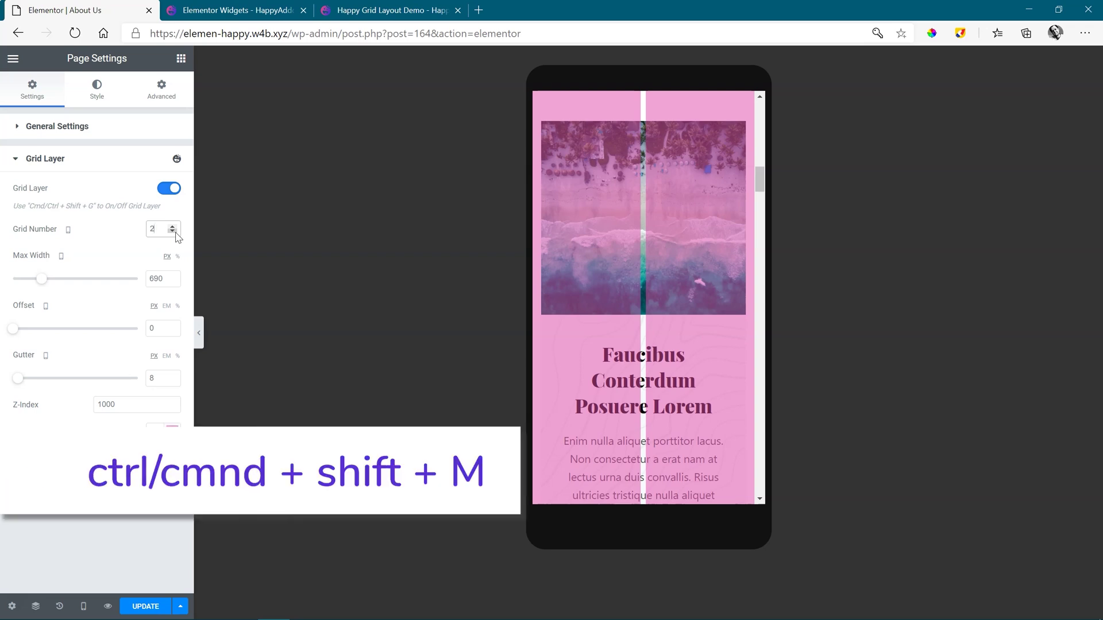
In tablet preview, lower Grid Number to 4 columns, then recheck the mobile layout
key(ctrl+shift+m)
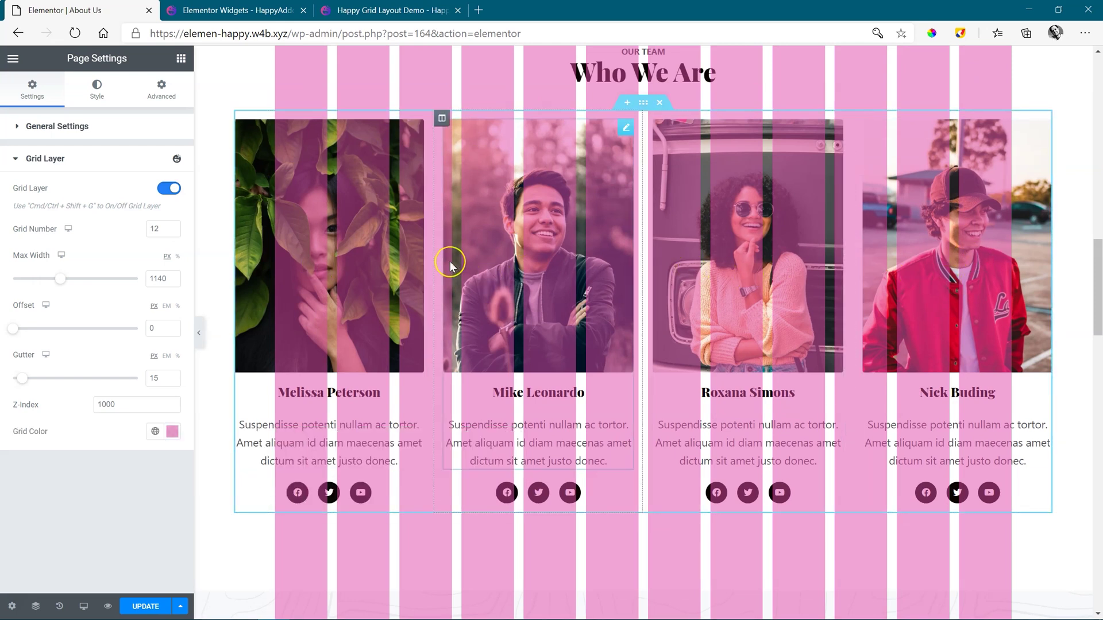
key(ctrl+shift+m)
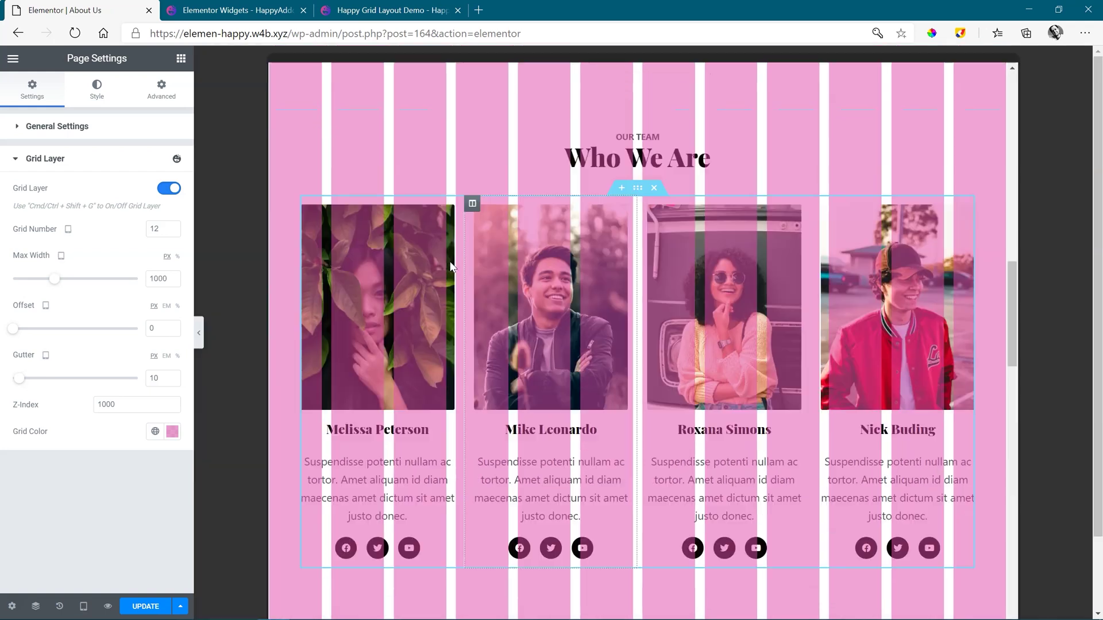
click(173, 231)
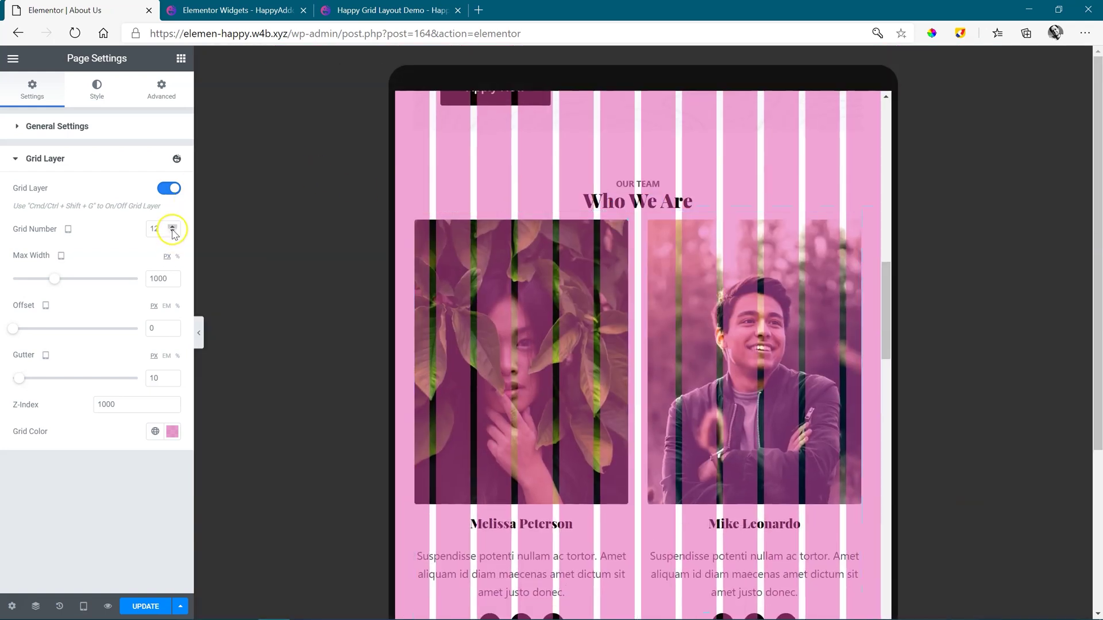
click(173, 231)
click(172, 231)
click(173, 232)
click(173, 231)
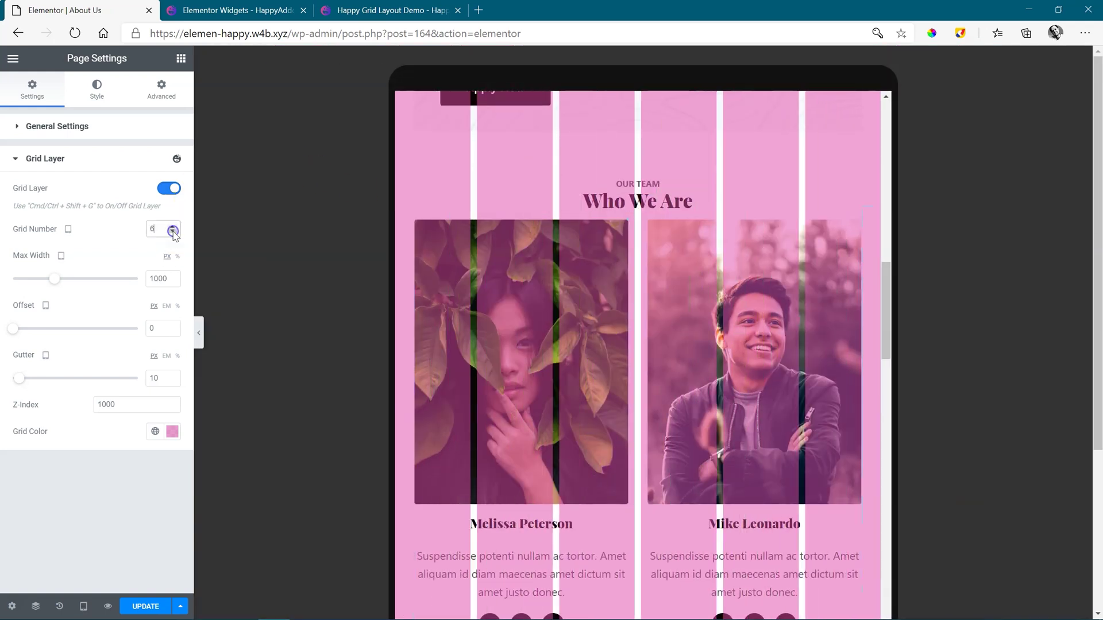
click(173, 231)
click(173, 232)
click(173, 231)
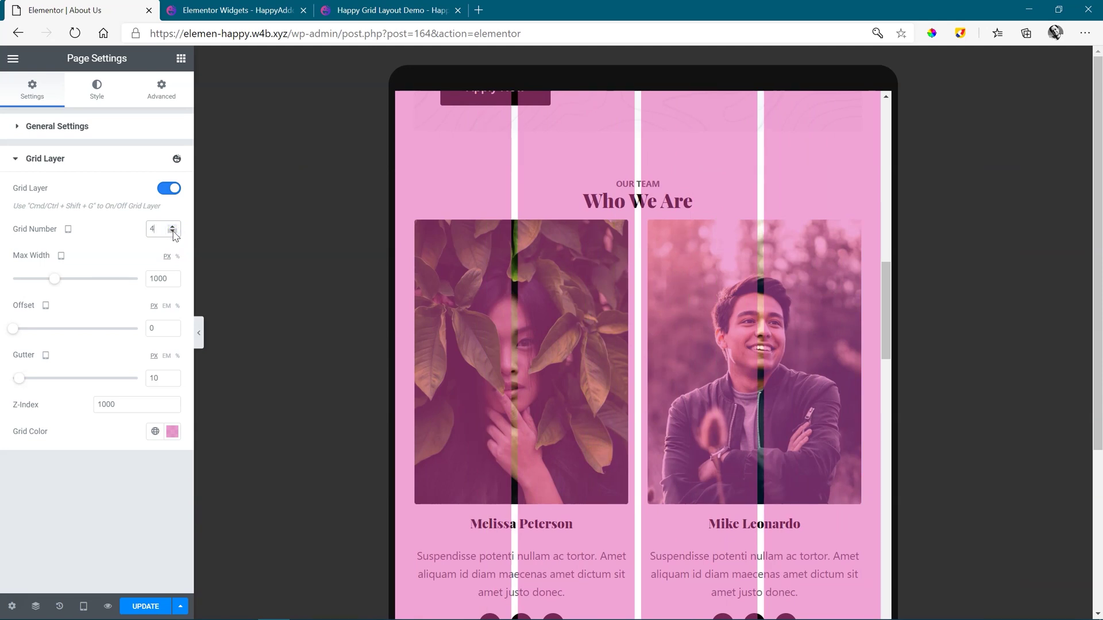
key(ctrl+shift+m)
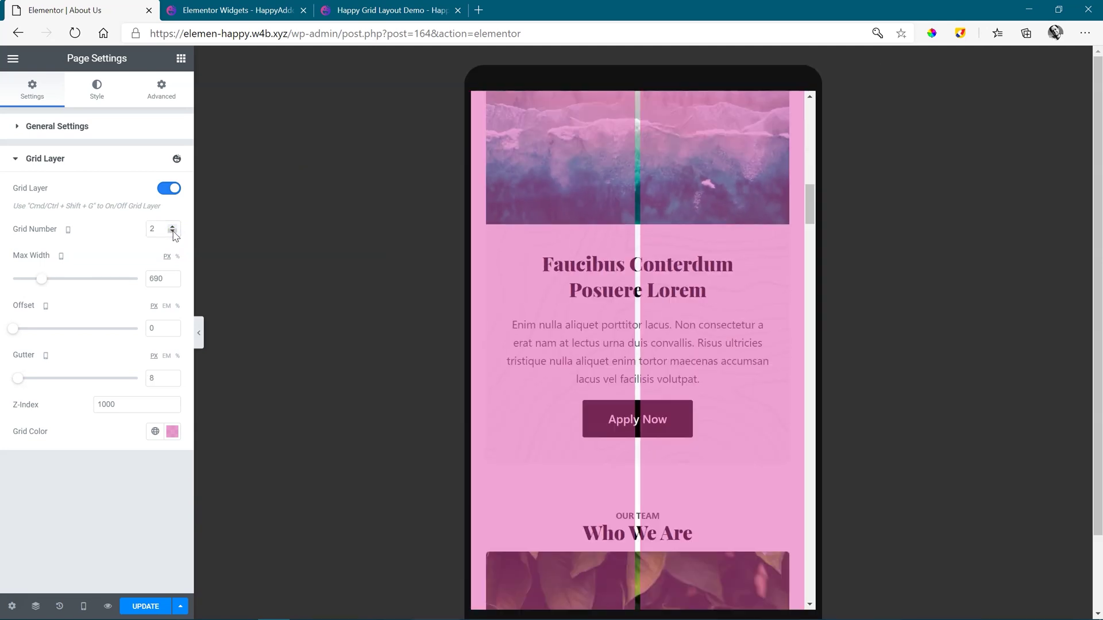